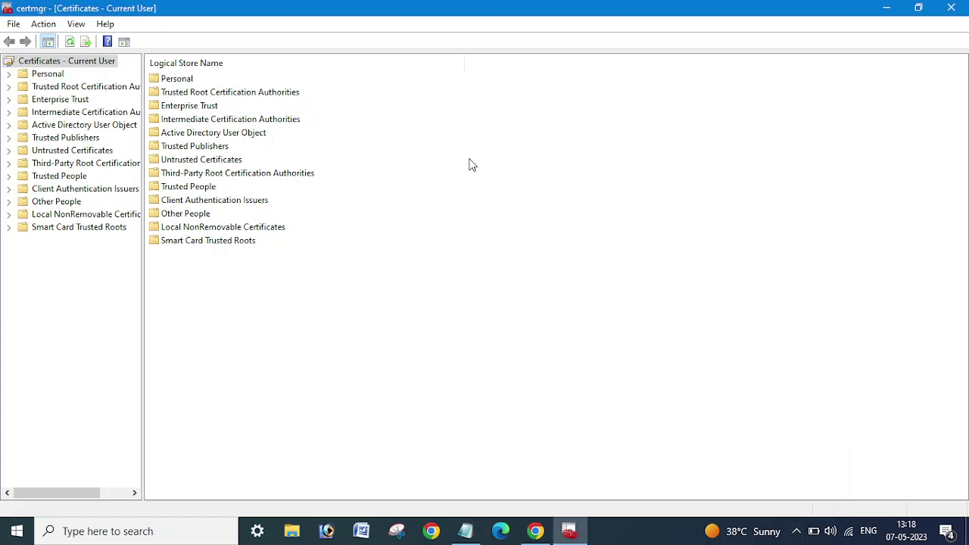
# Refresh the certificate store list twice.
pyautogui.rightClick(468, 163)
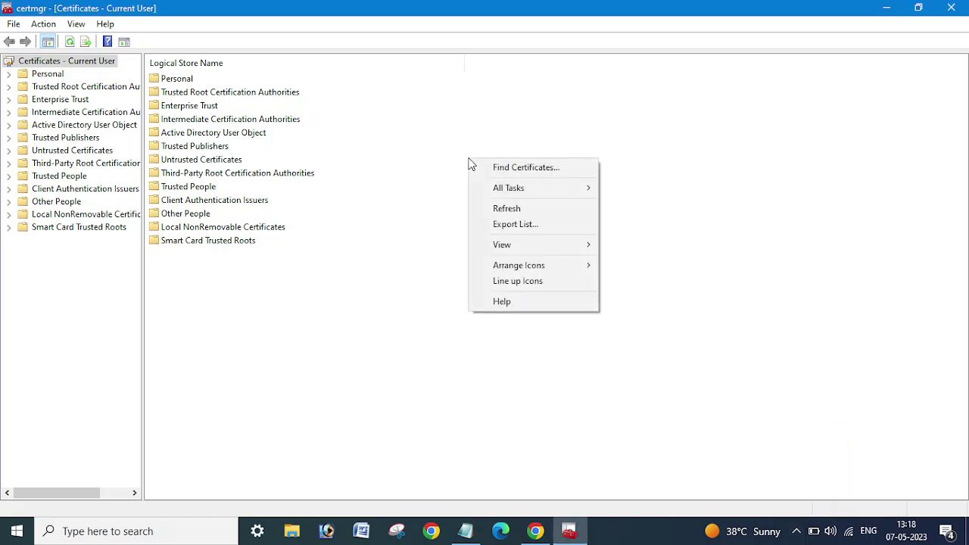
pyautogui.click(496, 207)
pyautogui.rightClick(436, 338)
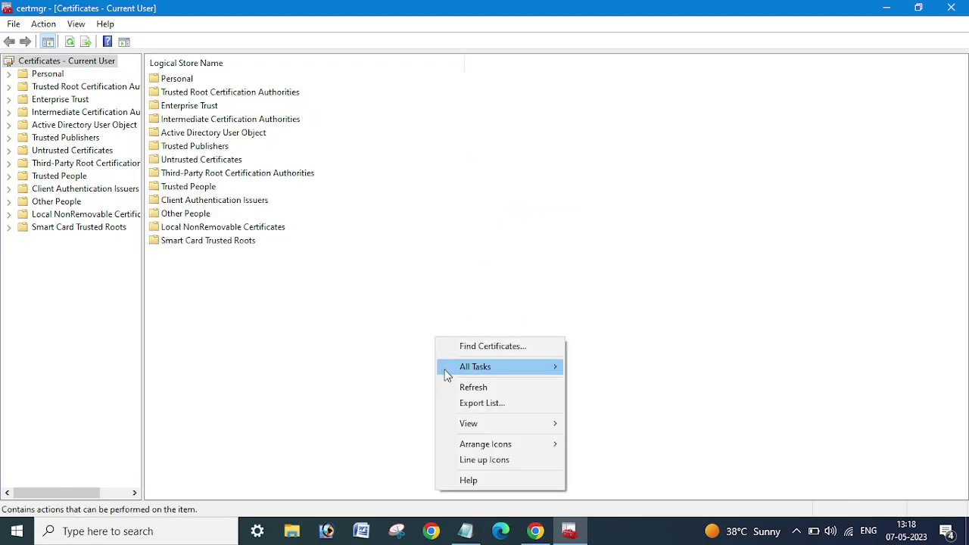
pyautogui.click(453, 386)
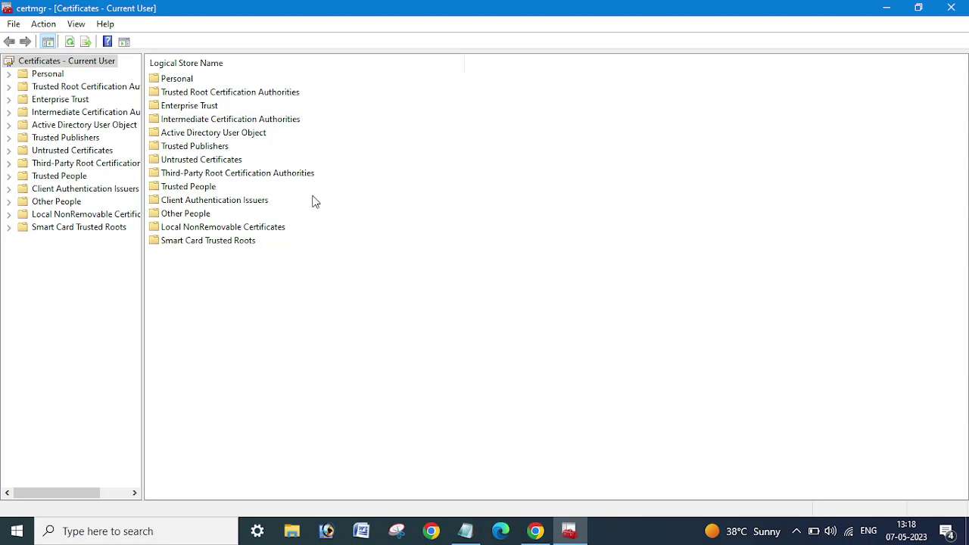
# Show the contents of the Personal store.
pyautogui.rightClick(68, 58)
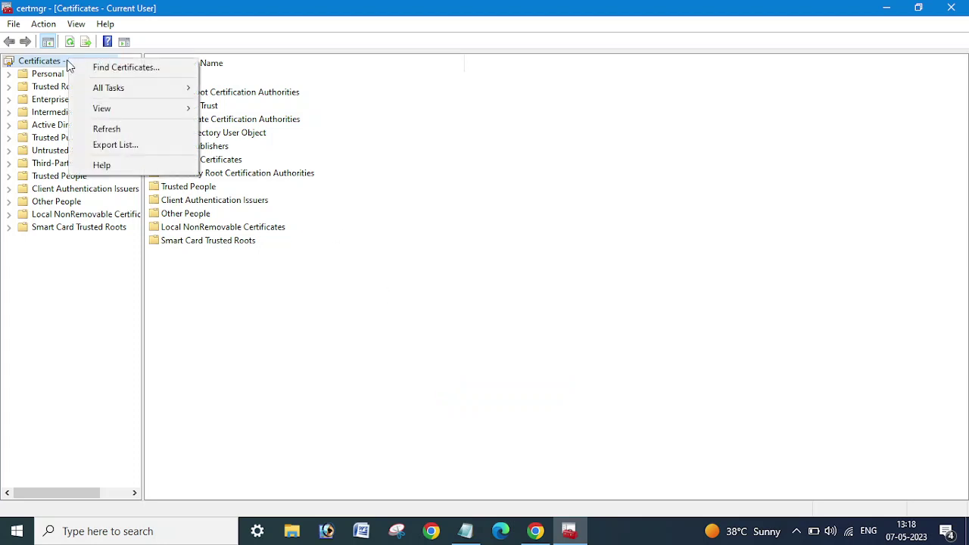
pyautogui.press('Escape')
pyautogui.click(50, 73)
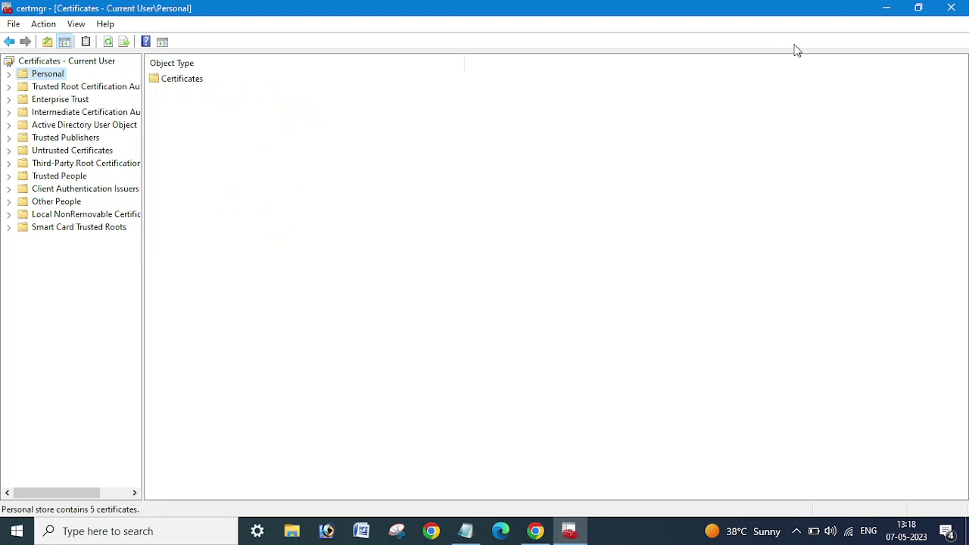
# Close the console and relaunch certmgr.msc from the Run dialog, maximized.
pyautogui.click(962, 9)
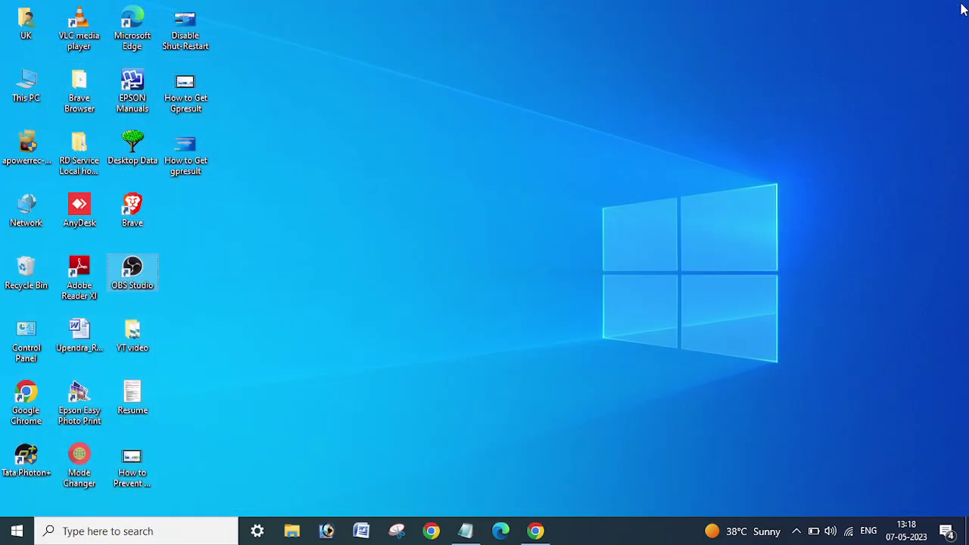
pyautogui.press('super+r')
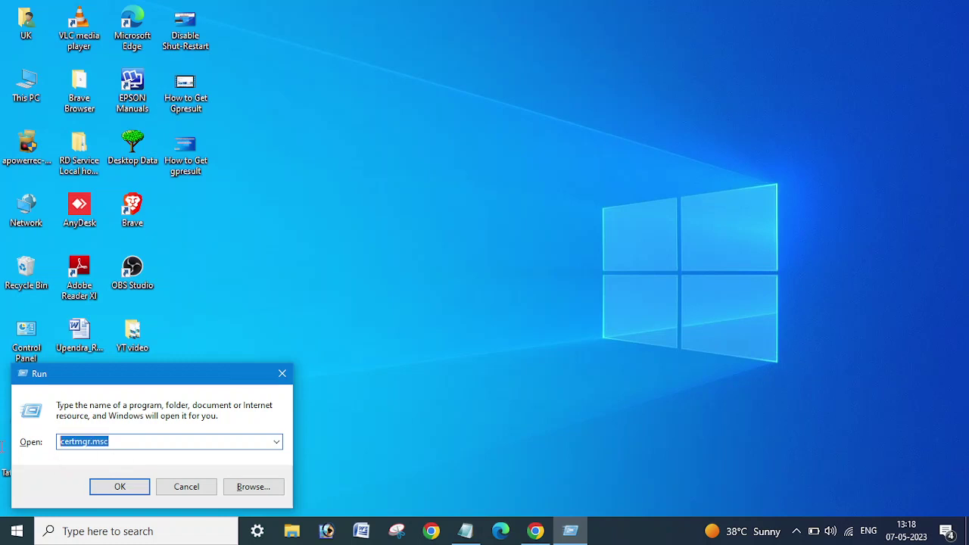
pyautogui.click(111, 487)
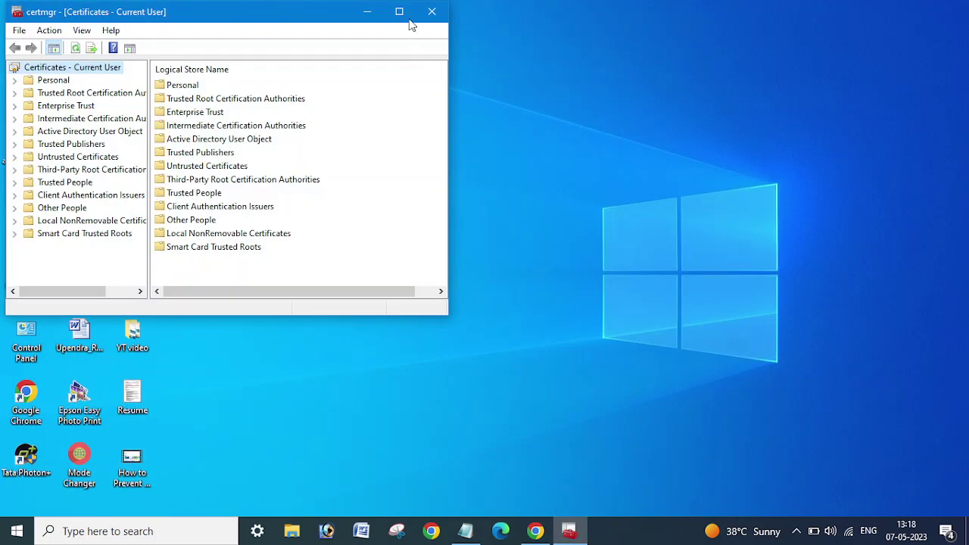
pyautogui.click(398, 12)
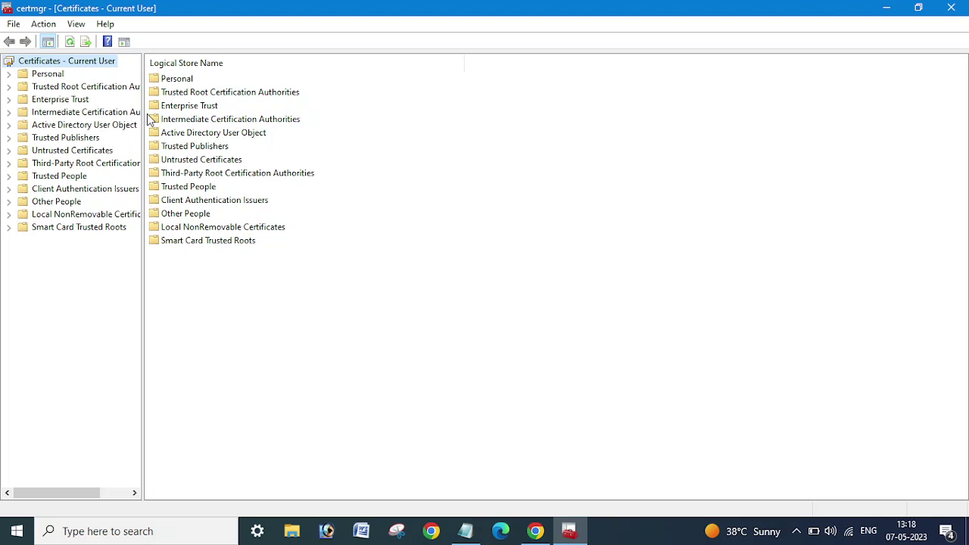
# Widen the store tree and open the properties of Adobe Content Certificate 10-5 in Personal.
pyautogui.moveTo(143, 113); pyautogui.dragTo(234, 112)
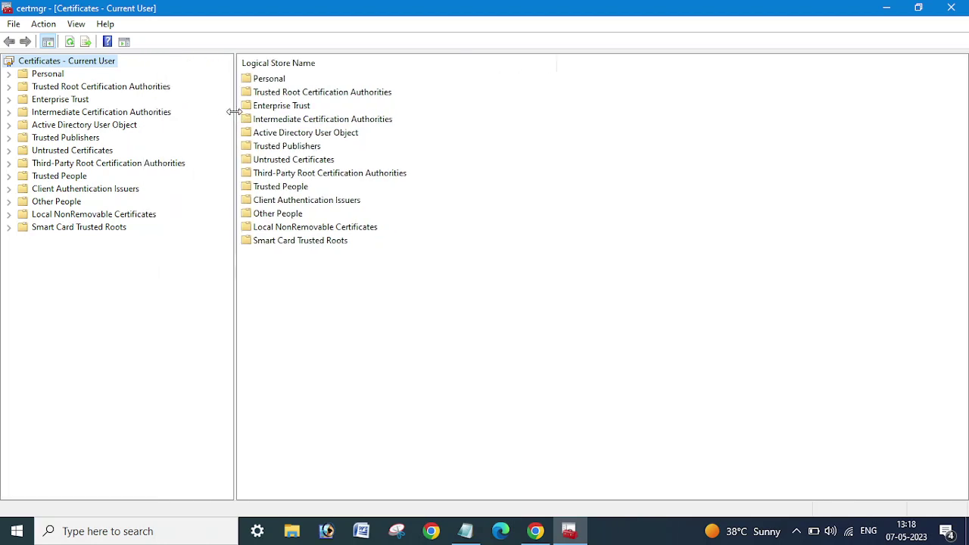
pyautogui.click(37, 75)
pyautogui.doubleClick(281, 78)
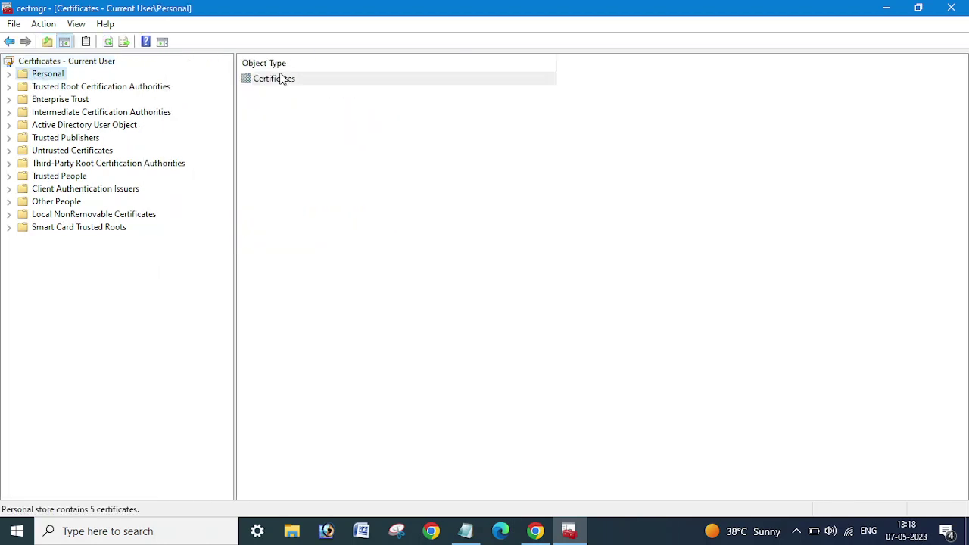
pyautogui.doubleClick(281, 80)
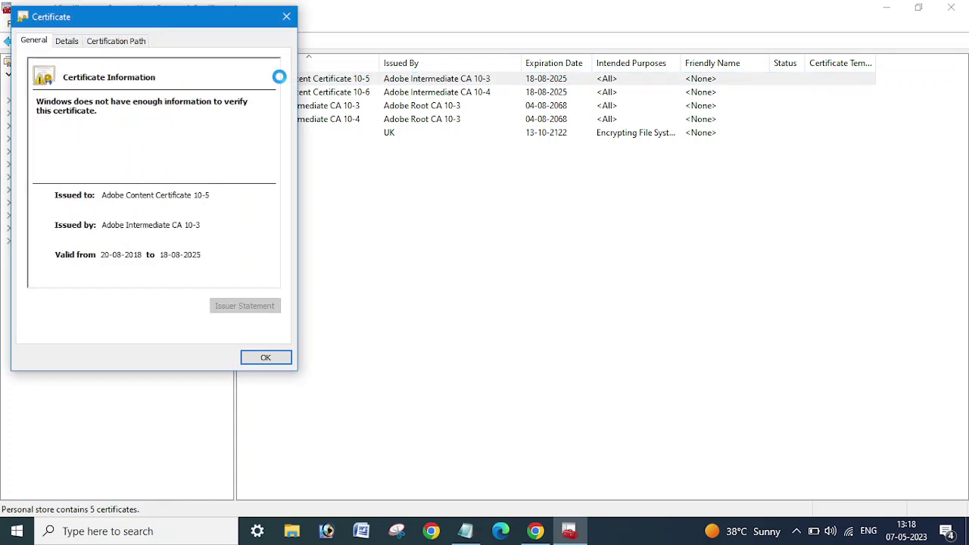
# Show the certificate's Thumbprint field on the Details tab and select the whole hash.
pyautogui.click(64, 42)
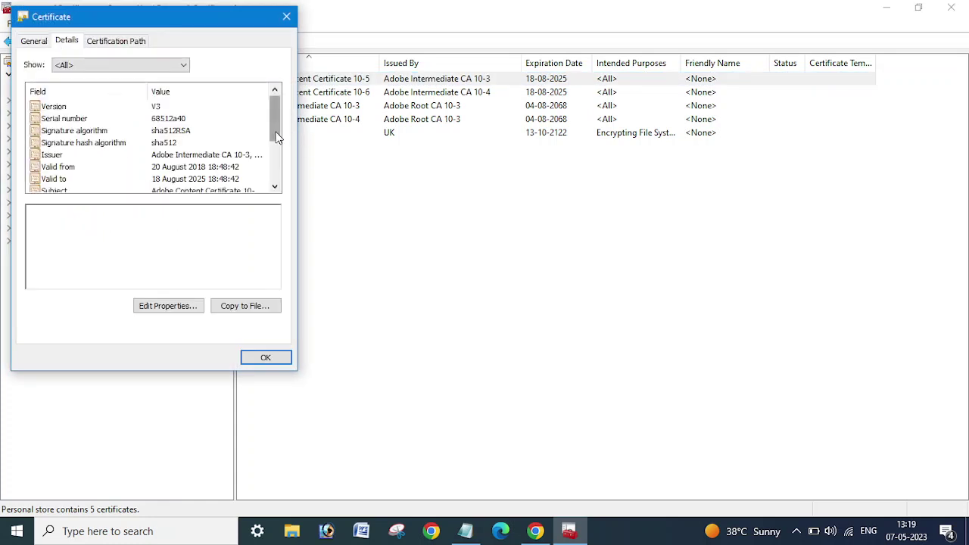
pyautogui.moveTo(276, 113); pyautogui.dragTo(276, 155)
pyautogui.click(51, 169)
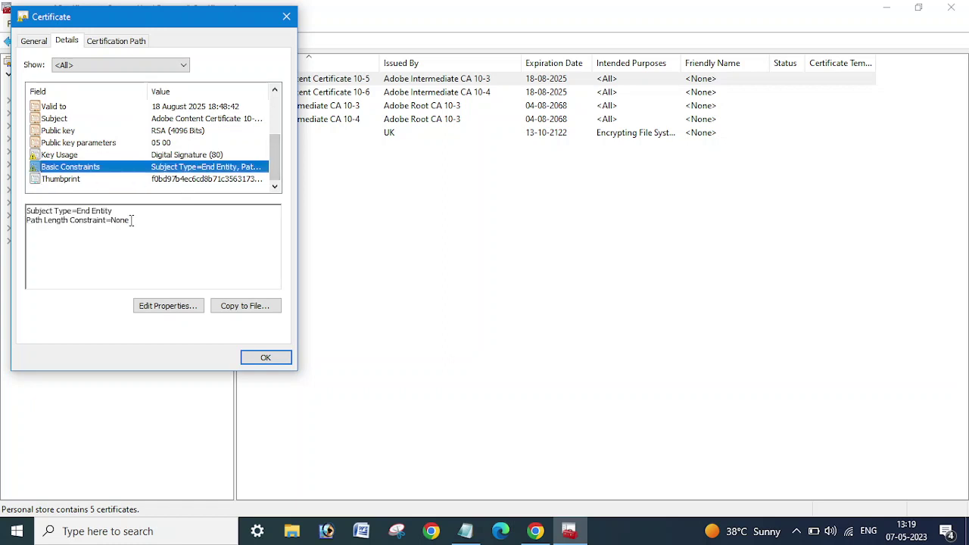
pyautogui.click(55, 181)
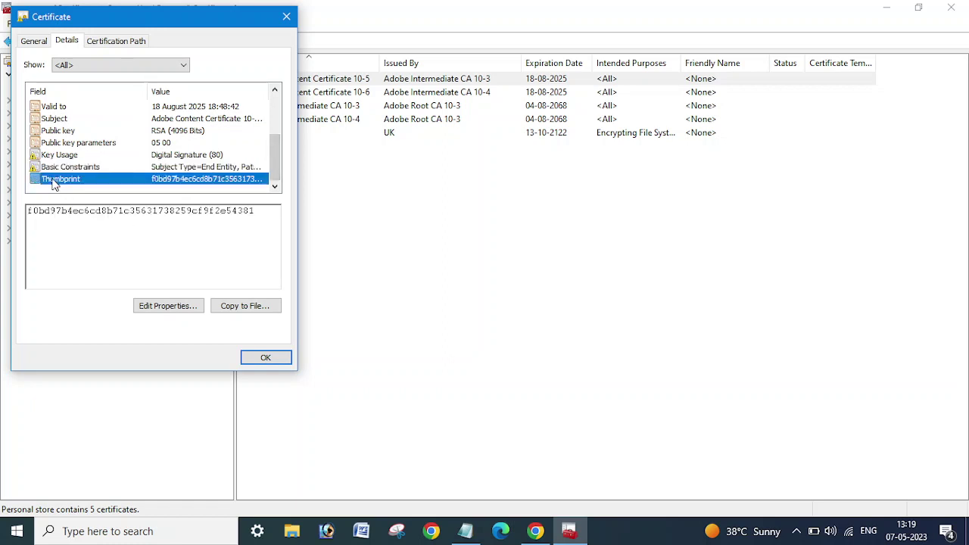
pyautogui.moveTo(257, 211); pyautogui.dragTo(2, 203)
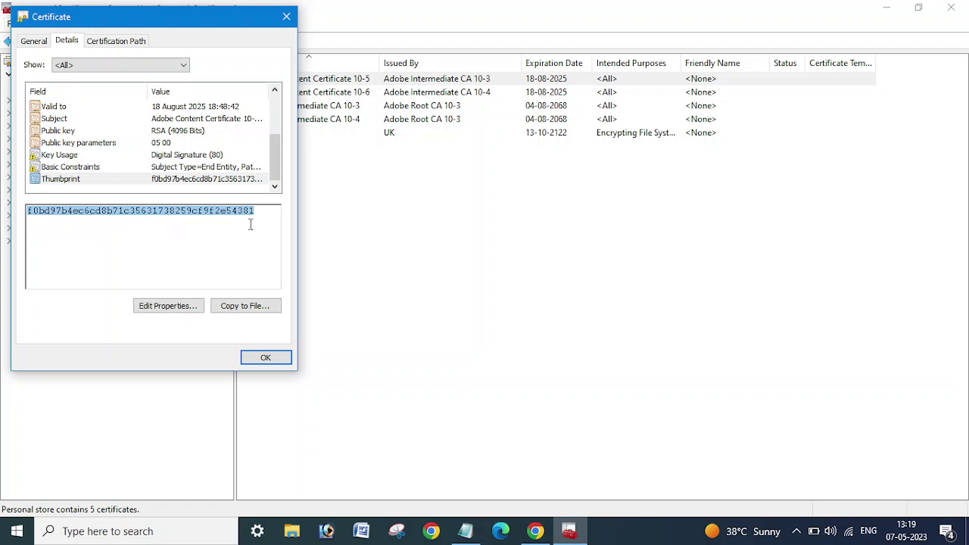
pyautogui.moveTo(251, 224); pyautogui.dragTo(13, 201)
pyautogui.moveTo(252, 215); pyautogui.dragTo(21, 215)
# Close the certificate dialog and refresh the Personal certificates list.
pyautogui.click(265, 356)
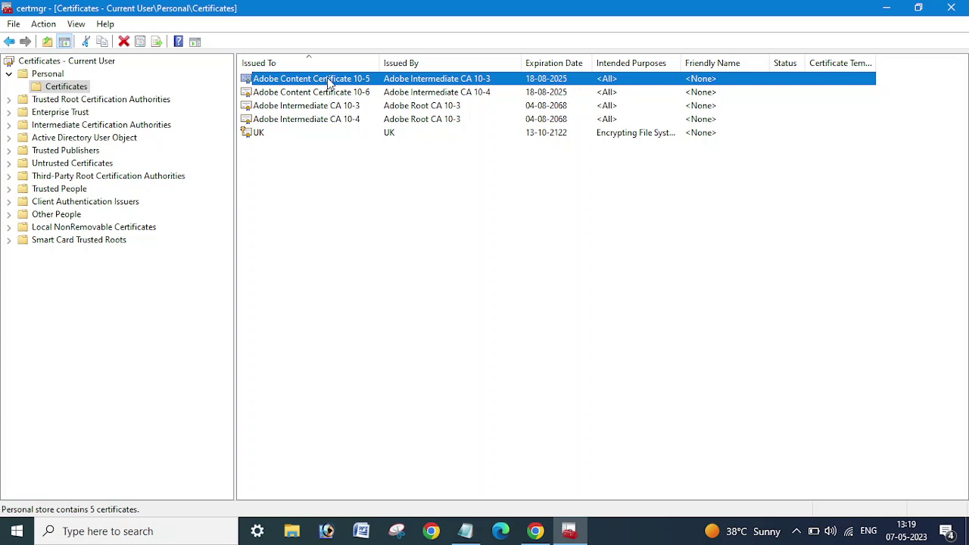
pyautogui.rightClick(377, 285)
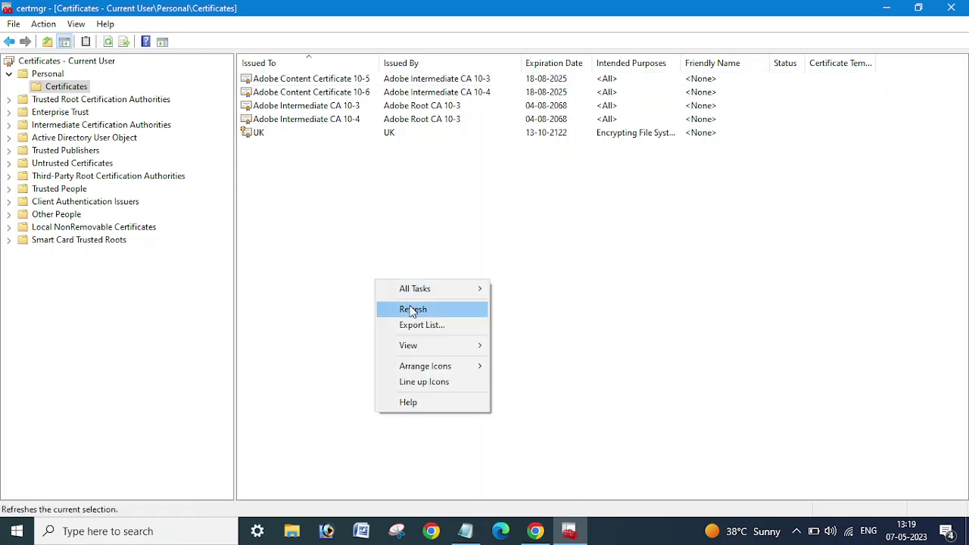
pyautogui.click(412, 310)
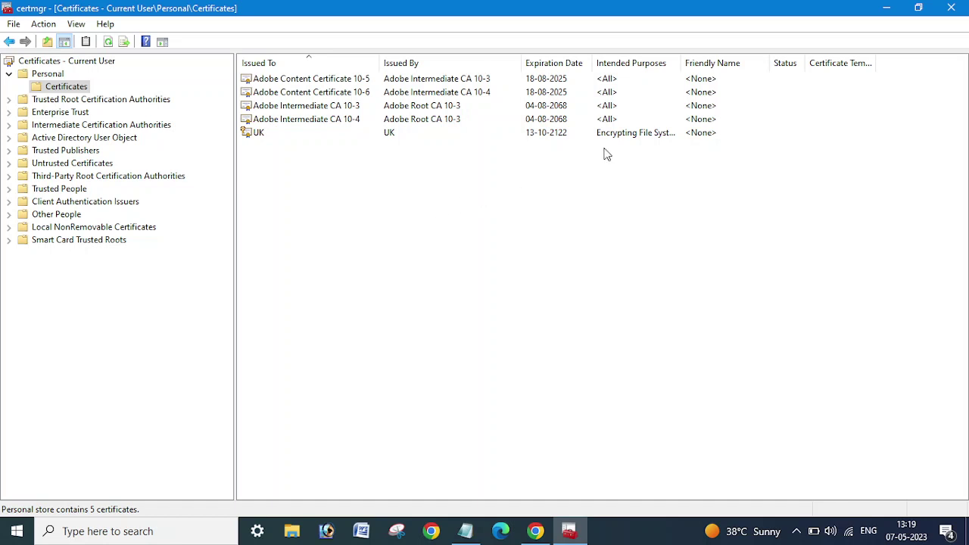
# Close certmgr, refresh the desktop, and relaunch certmgr.msc maximized with a wider store tree.
pyautogui.click(952, 7)
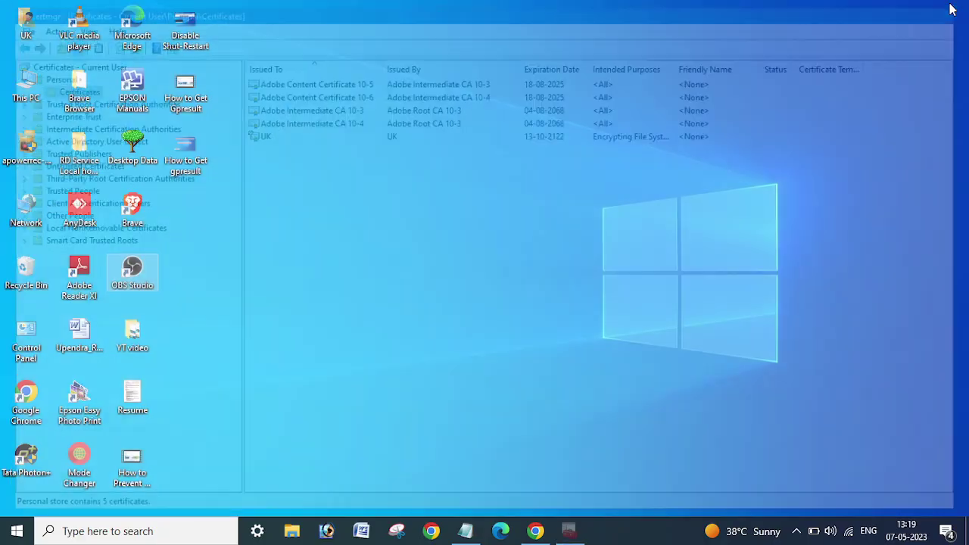
pyautogui.rightClick(547, 149)
pyautogui.click(581, 190)
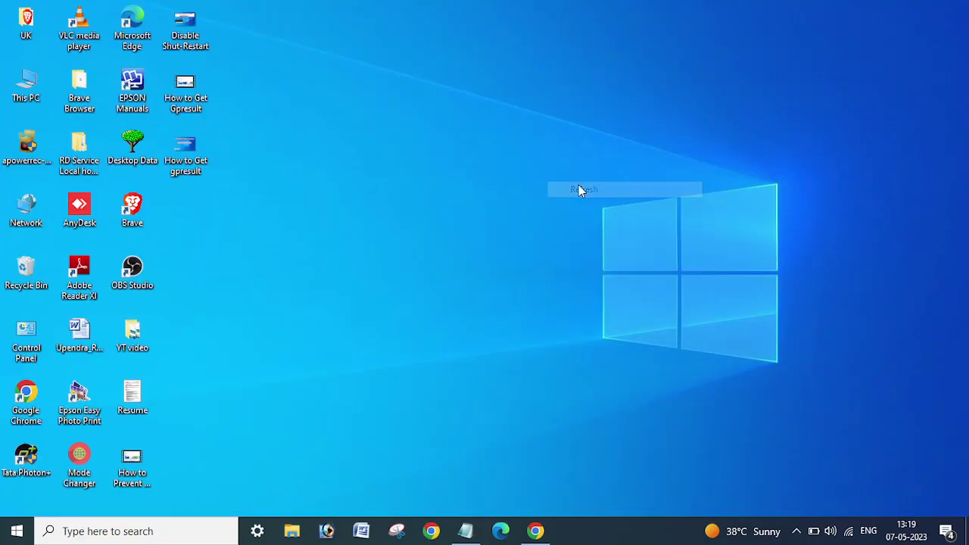
pyautogui.press('super+r')
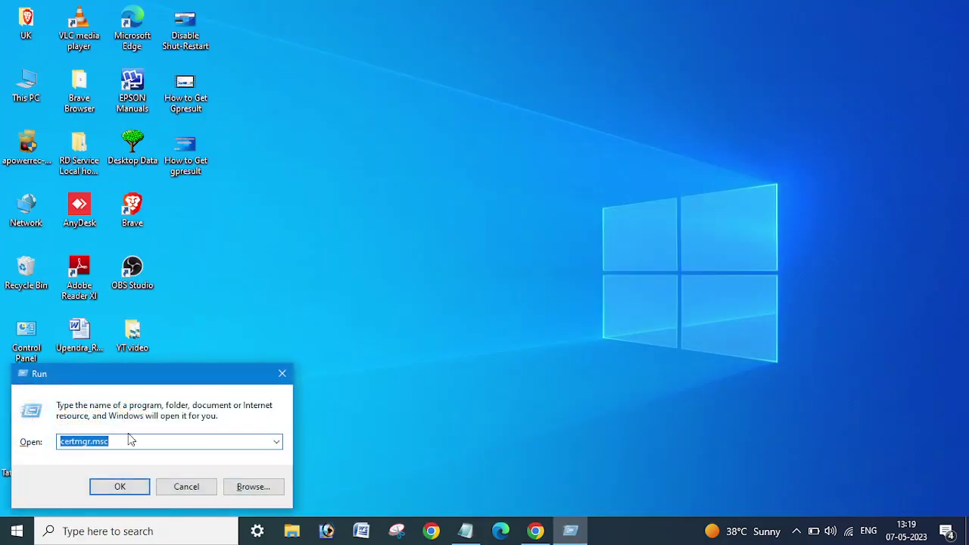
pyautogui.click(119, 487)
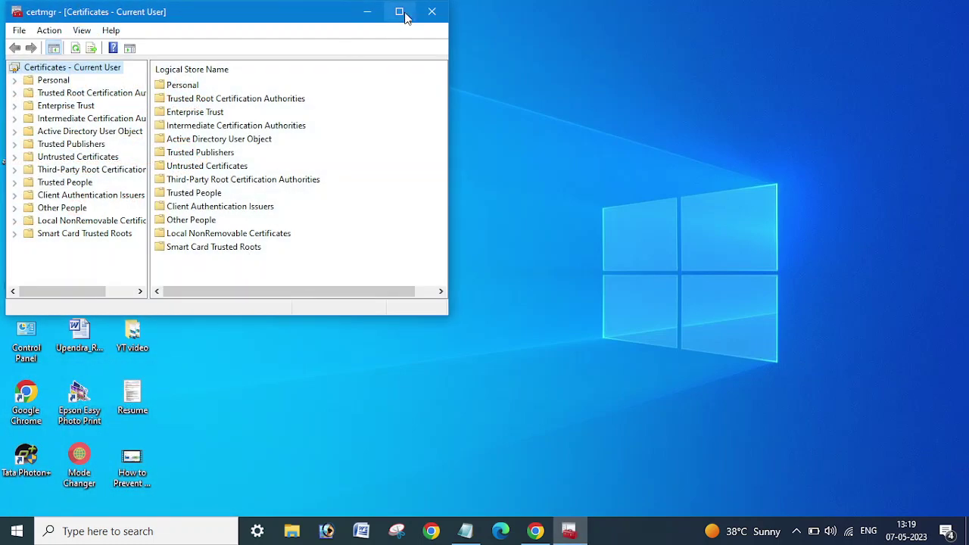
pyautogui.click(406, 17)
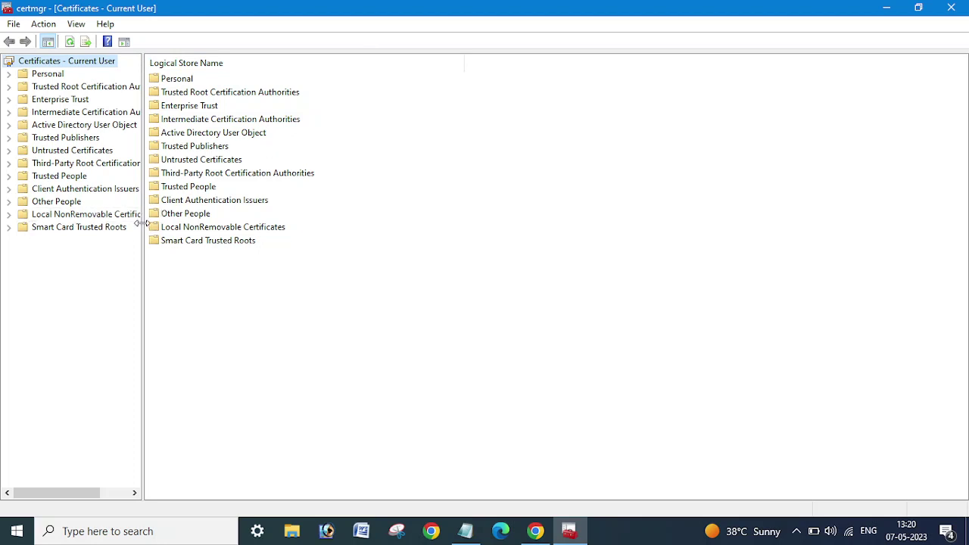
pyautogui.moveTo(141, 223); pyautogui.dragTo(175, 226)
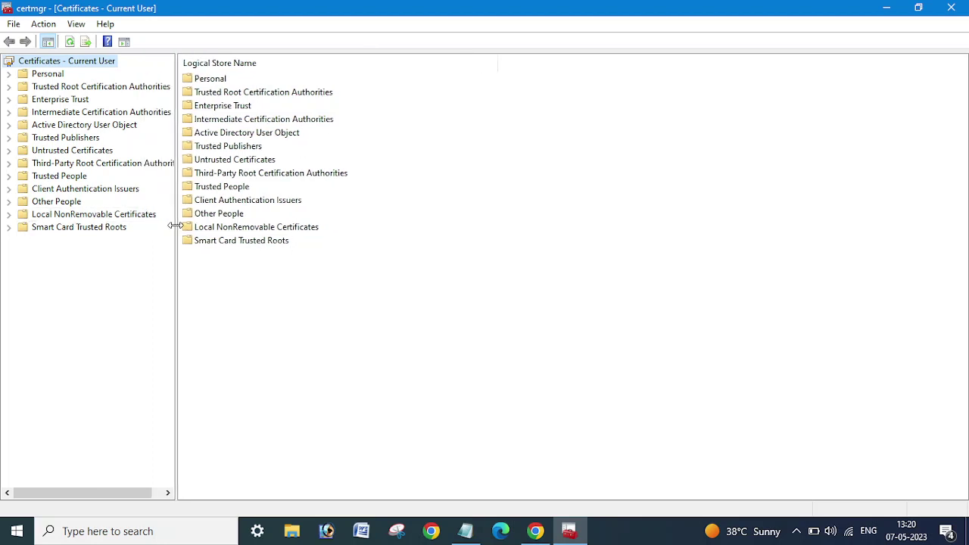
# Collapse the store tree and open All Tasks on Certificates - Current User.
pyautogui.rightClick(76, 68)
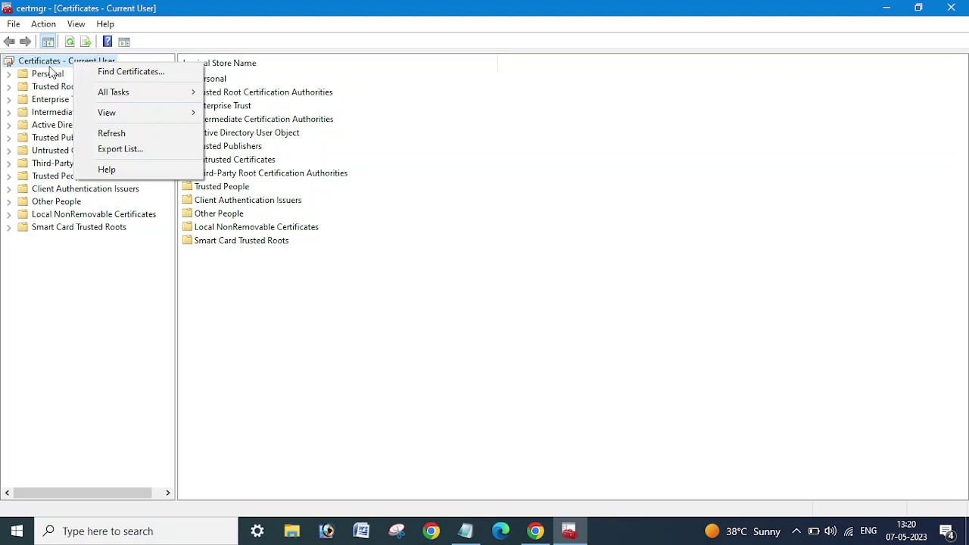
pyautogui.click(49, 66)
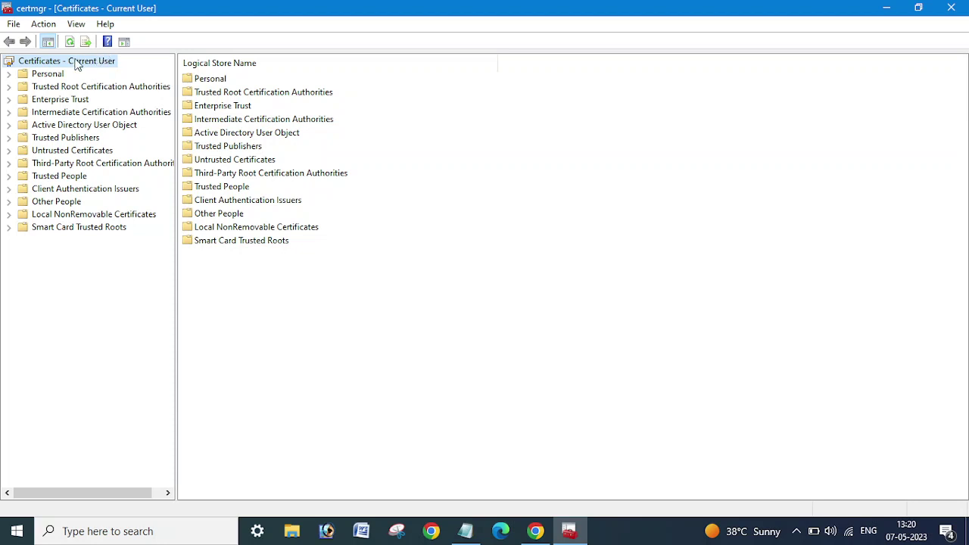
pyautogui.rightClick(64, 65)
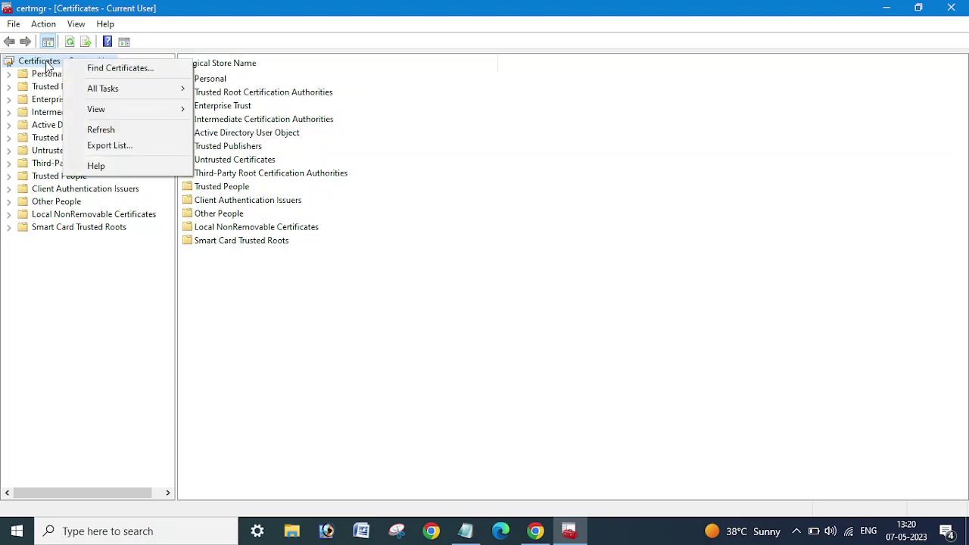
pyautogui.click(49, 66)
pyautogui.doubleClick(47, 66)
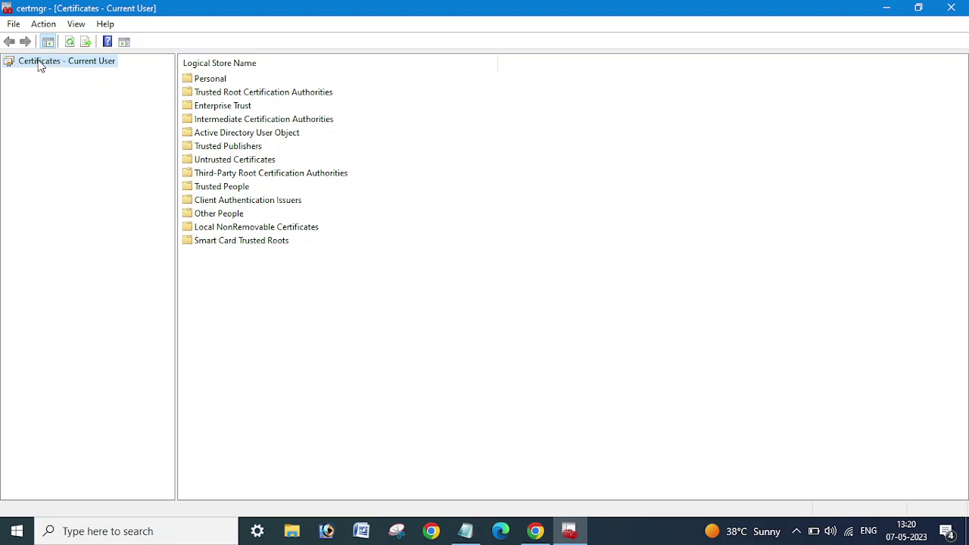
pyautogui.rightClick(42, 67)
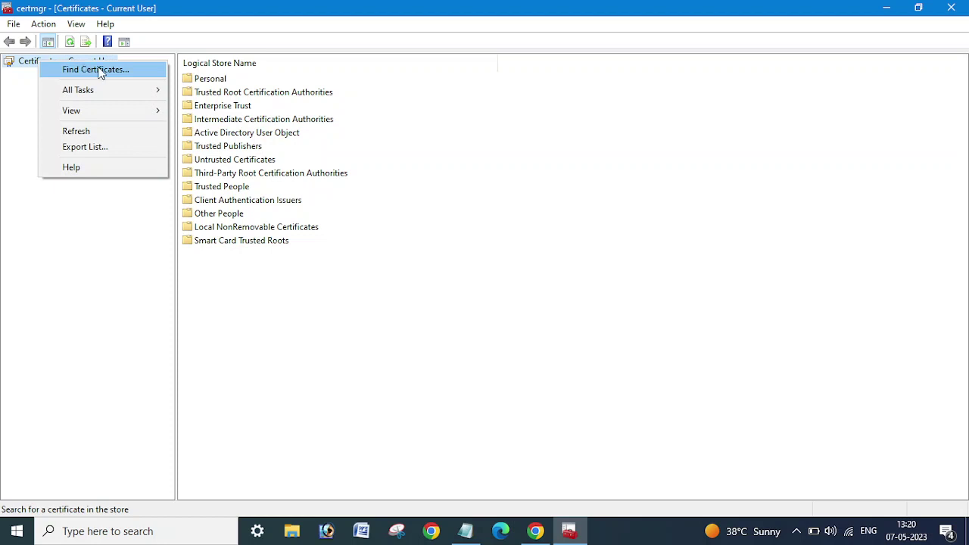
pyautogui.moveTo(101, 92)
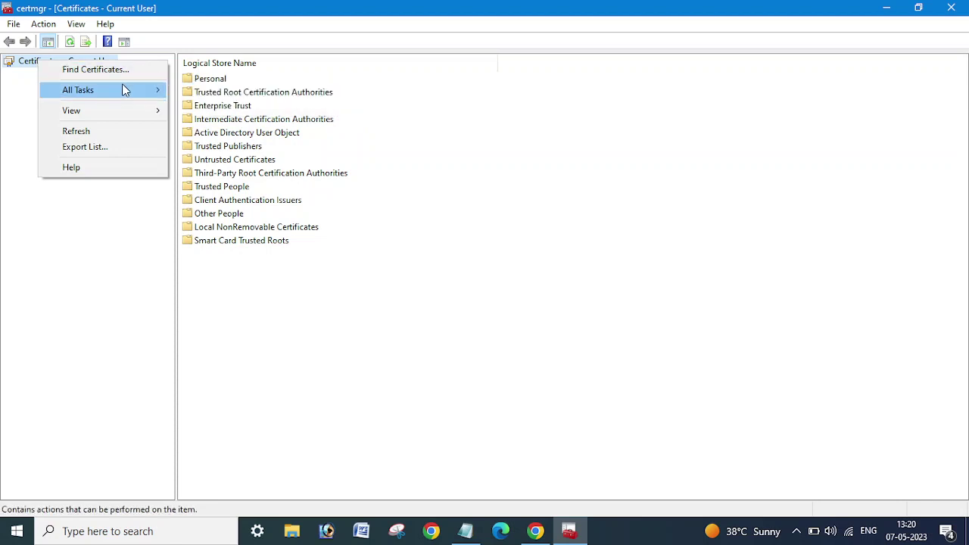
# Open Find Certificates searching All certificate stores by the SHA1 Hash field.
pyautogui.click(219, 91)
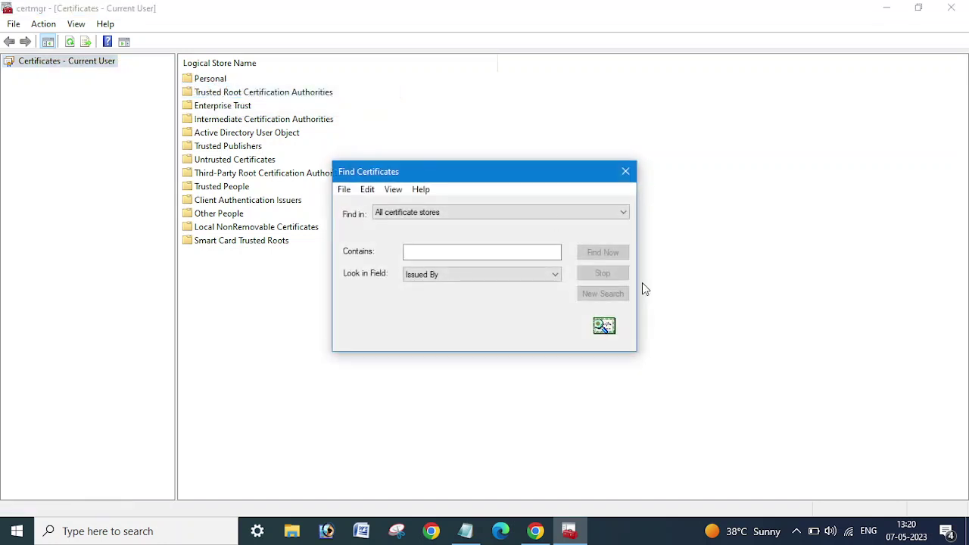
pyautogui.click(453, 212)
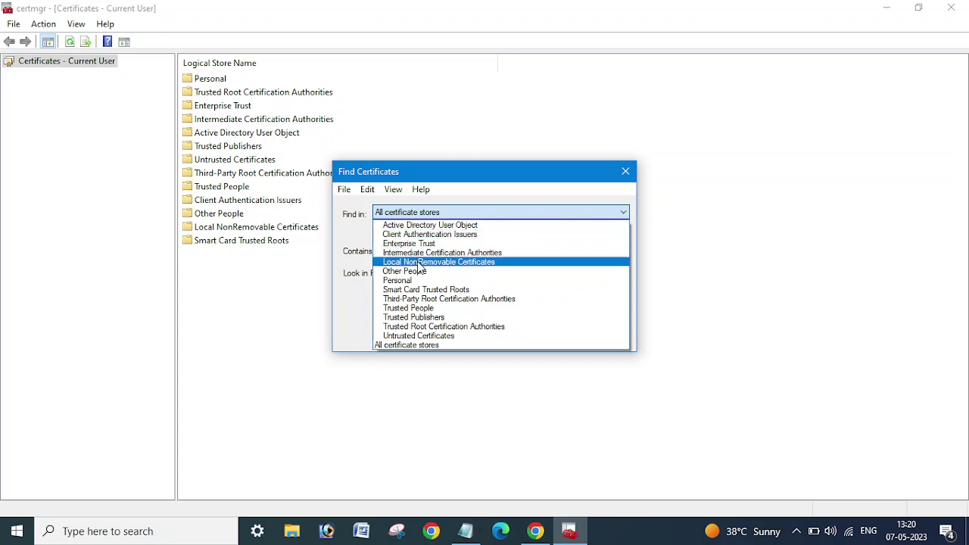
pyautogui.click(406, 347)
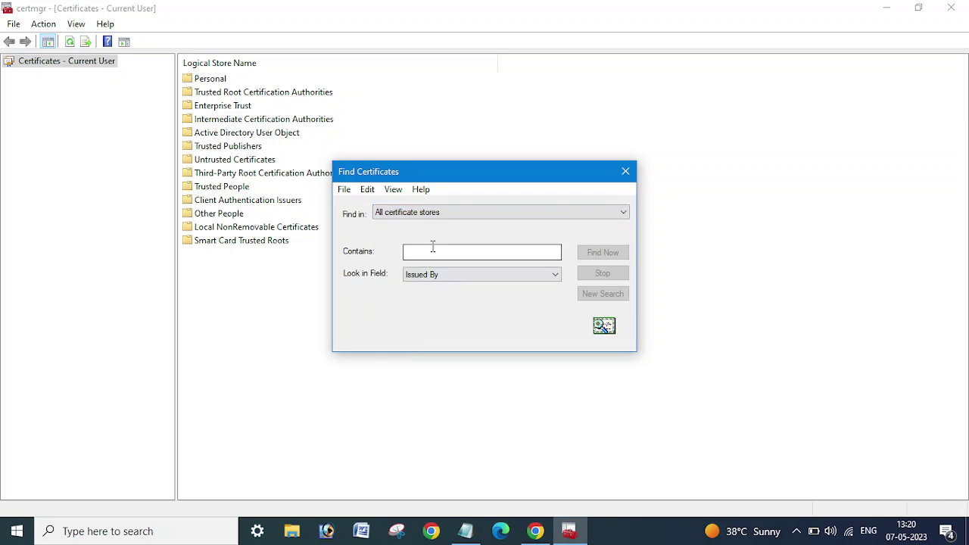
pyautogui.click(452, 274)
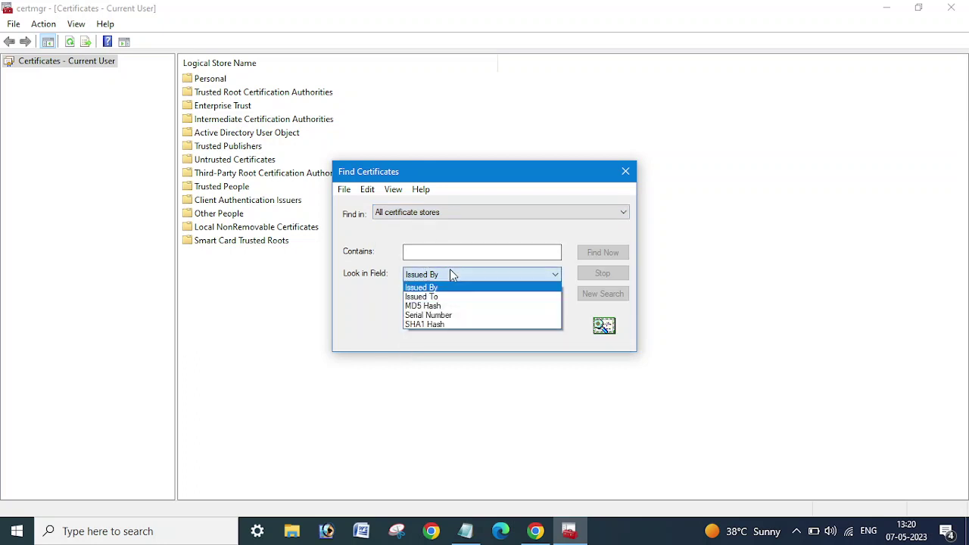
pyautogui.click(427, 325)
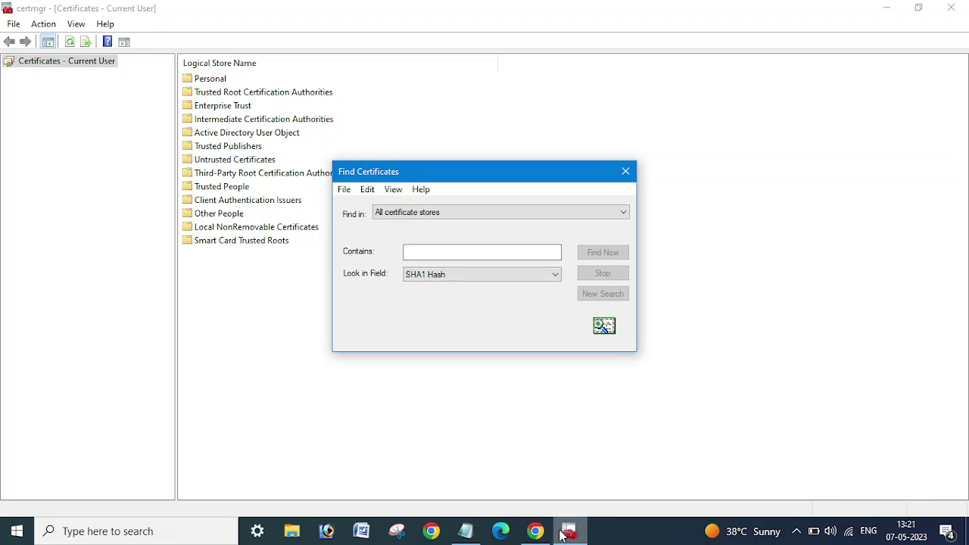
# Bring the Notepad note with the thumbprint hash forward and select the hash.
pyautogui.moveTo(562, 536)
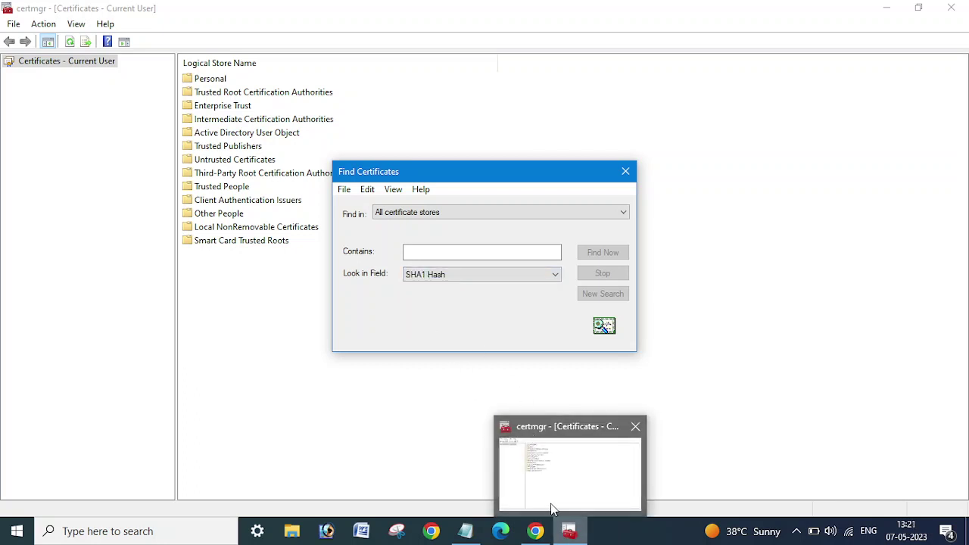
pyautogui.click(465, 531)
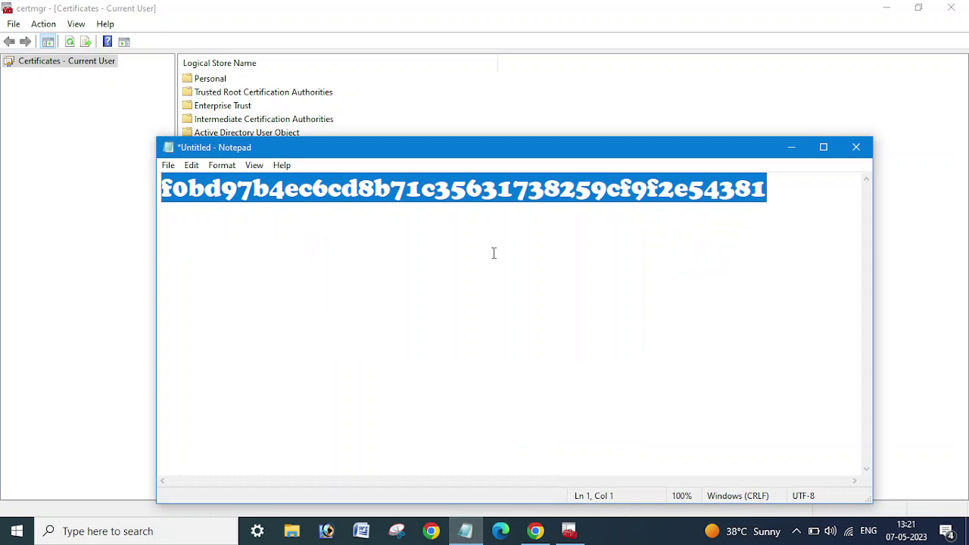
pyautogui.click(571, 259)
pyautogui.moveTo(777, 182); pyautogui.dragTo(131, 207)
pyautogui.click(812, 201)
pyautogui.moveTo(777, 191); pyautogui.dragTo(165, 205)
# Delete the stray space near the hash end, then select and copy the corrected hash.
pyautogui.click(756, 189)
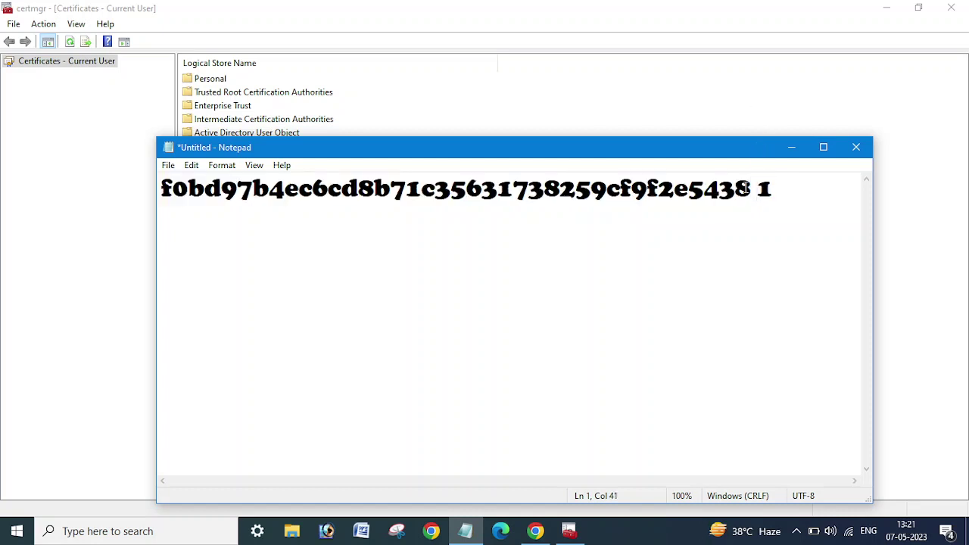
pyautogui.press('BackSpace')
pyautogui.moveTo(767, 190); pyautogui.dragTo(152, 228)
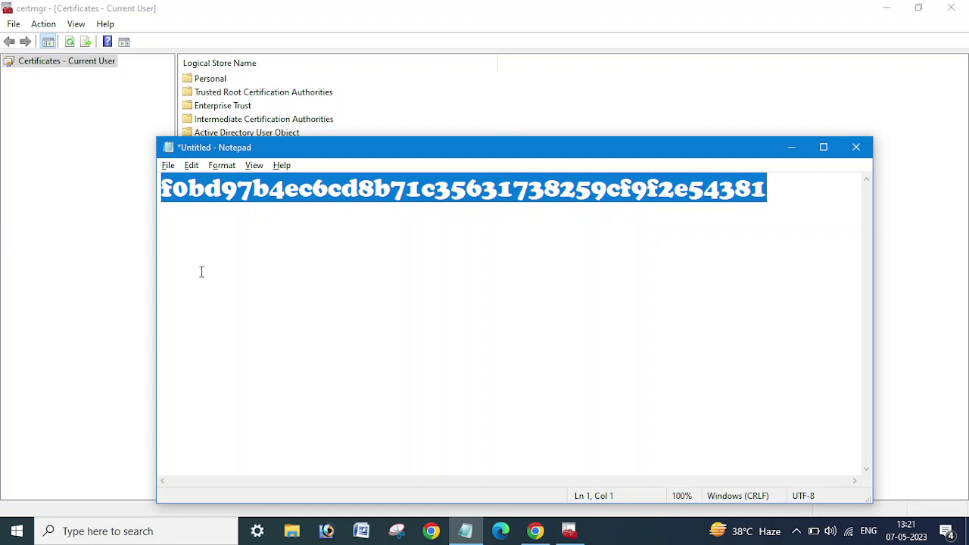
pyautogui.press('super+x')
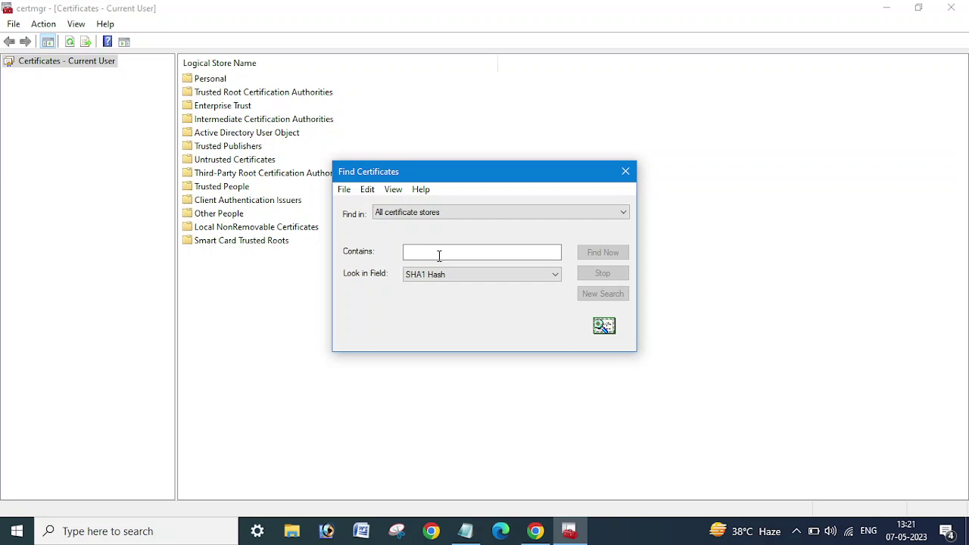
# Paste the SHA1 hash into Contains and run the search.
pyautogui.click(440, 256)
pyautogui.hotkey('ctrl', 'v')
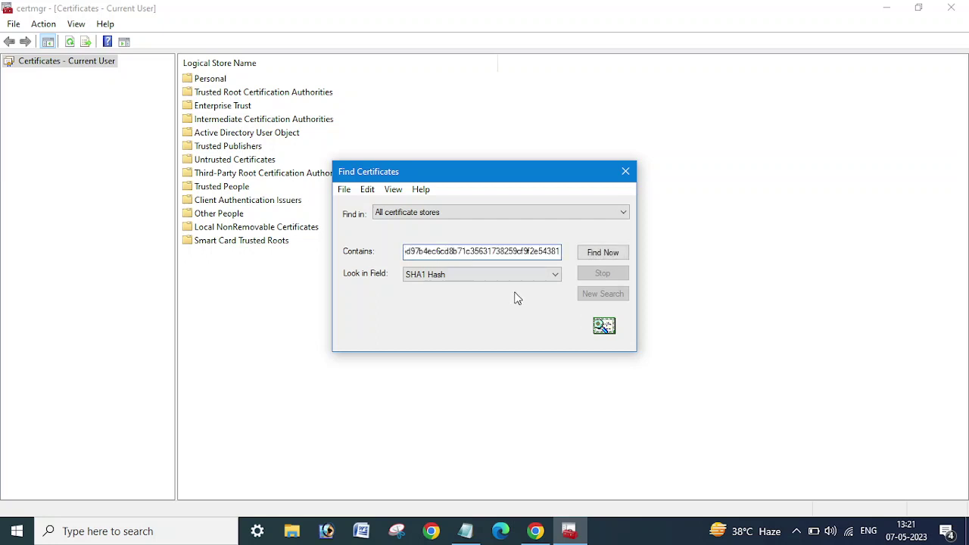
pyautogui.click(603, 253)
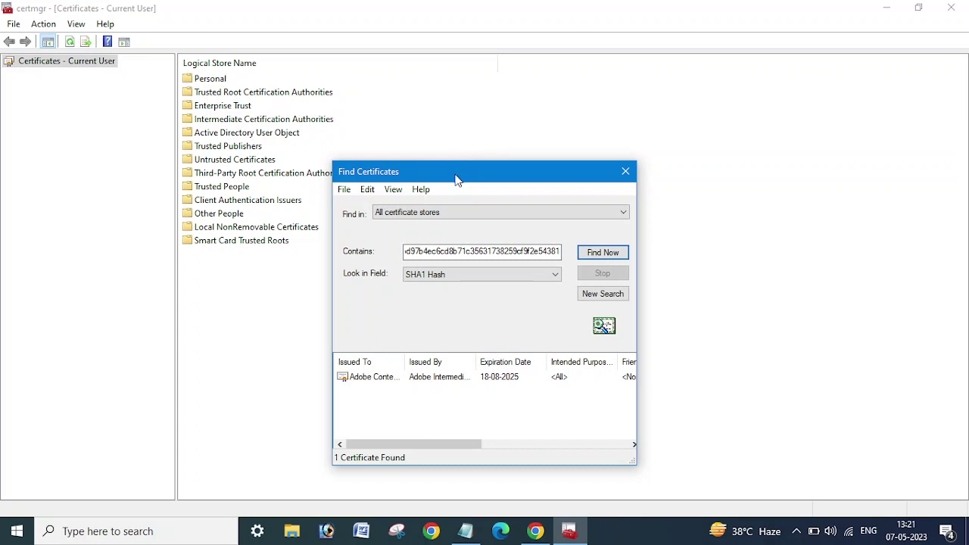
# Enlarge the results to show Adobe Content Certificate 10-5 found in the Personal store.
pyautogui.moveTo(454, 164); pyautogui.dragTo(454, 82)
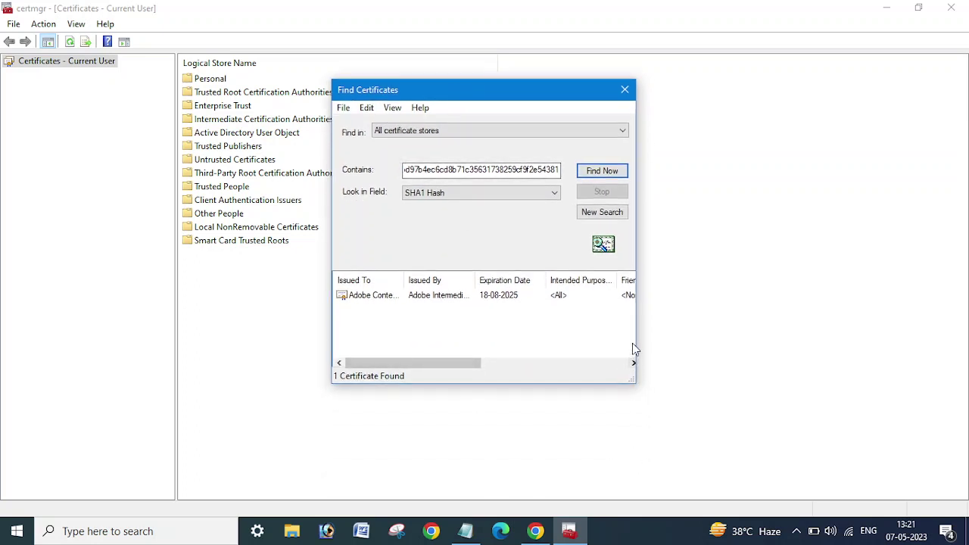
pyautogui.moveTo(636, 345); pyautogui.dragTo(921, 346)
pyautogui.moveTo(404, 280); pyautogui.dragTo(491, 280)
pyautogui.click(383, 301)
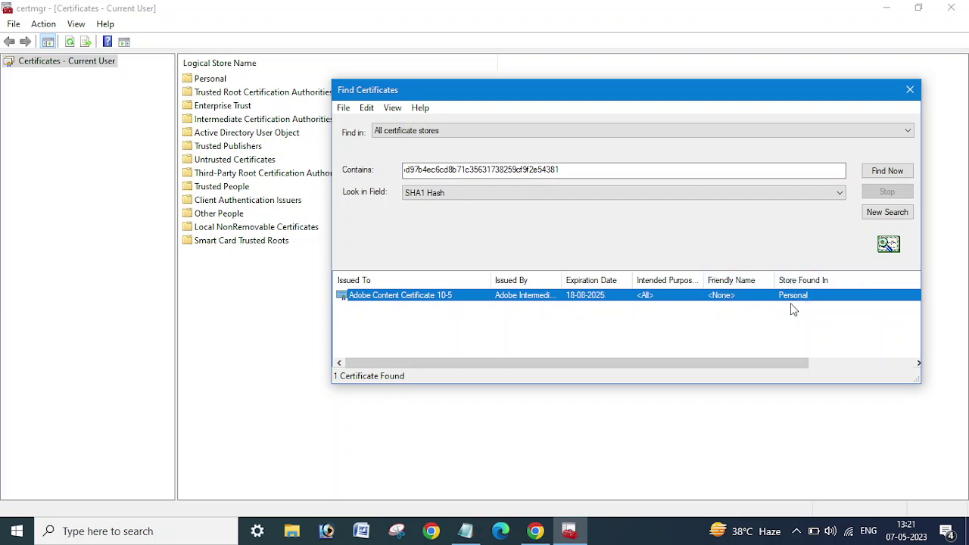
pyautogui.moveTo(756, 362); pyautogui.dragTo(459, 387)
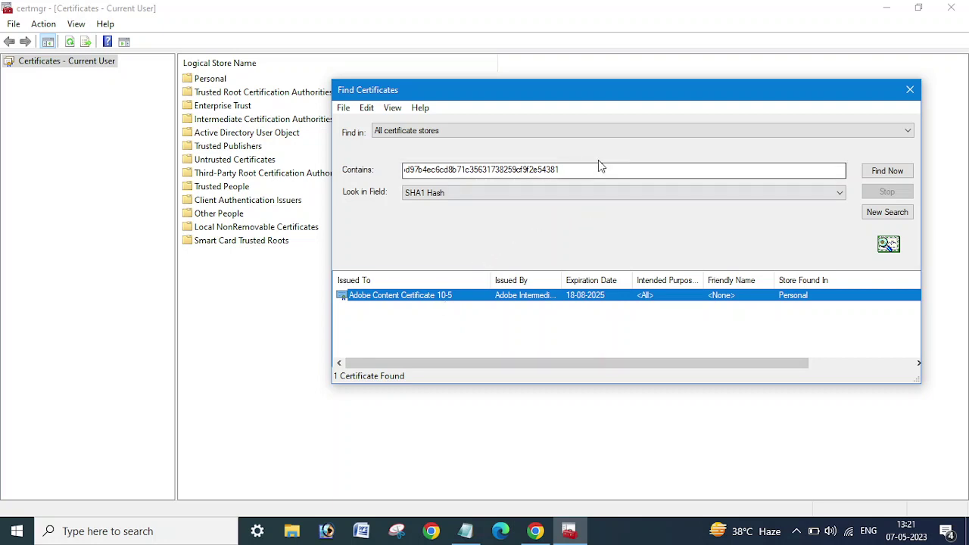
pyautogui.click(580, 167)
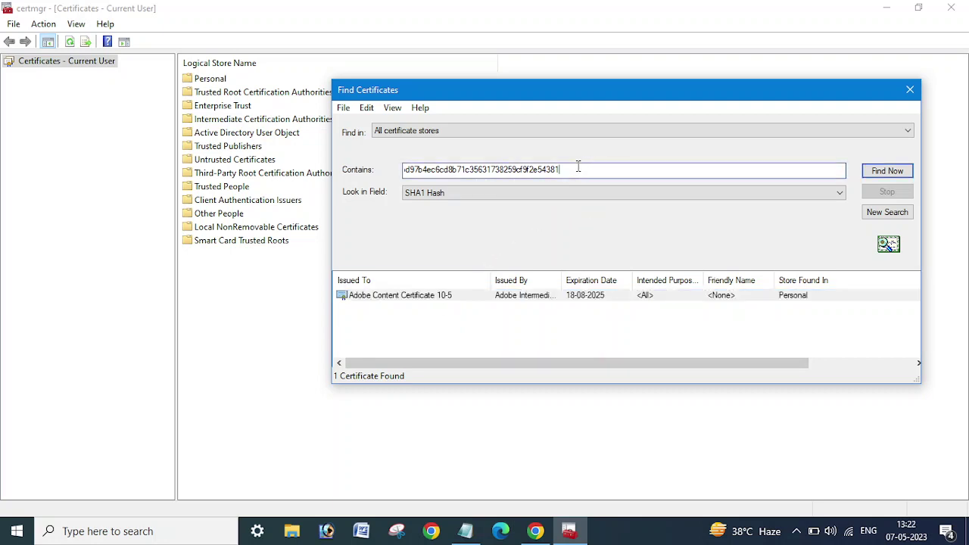
# Close the Find Certificates dialog.
pyautogui.click(909, 94)
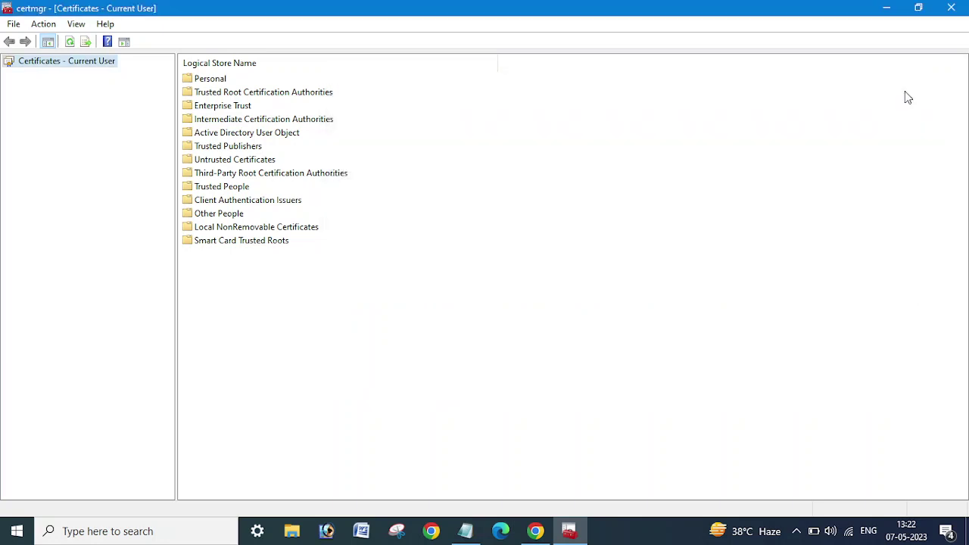